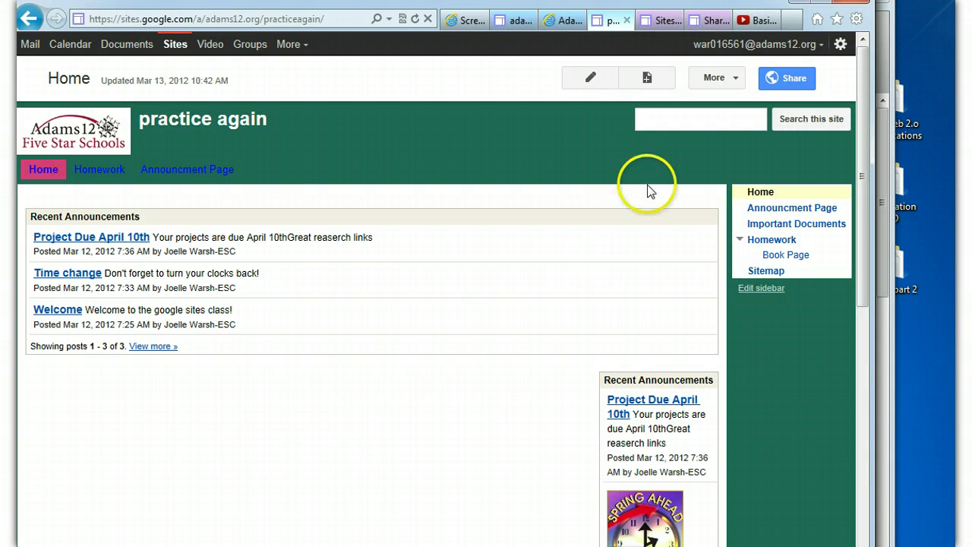
# Open the 'practice again' site's Sharing and Permissions page from the More menu
pyautogui.click(715, 81)
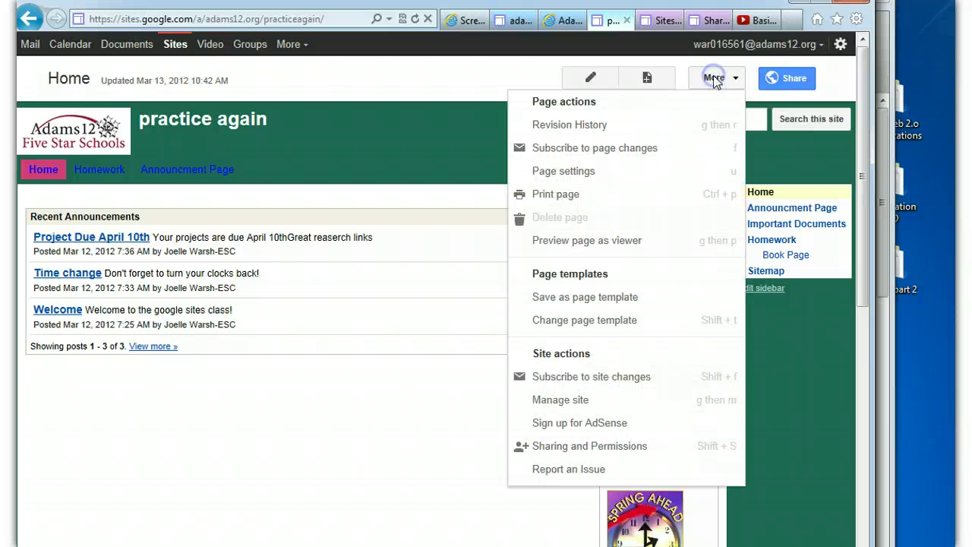
pyautogui.click(610, 448)
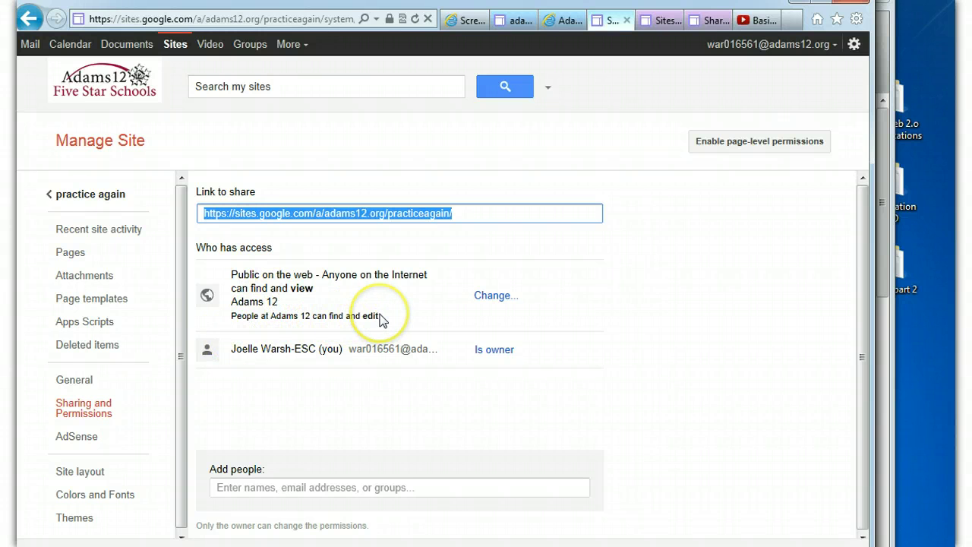
# Show the visibility choices with the Change... link beside Public on the web
pyautogui.click(497, 295)
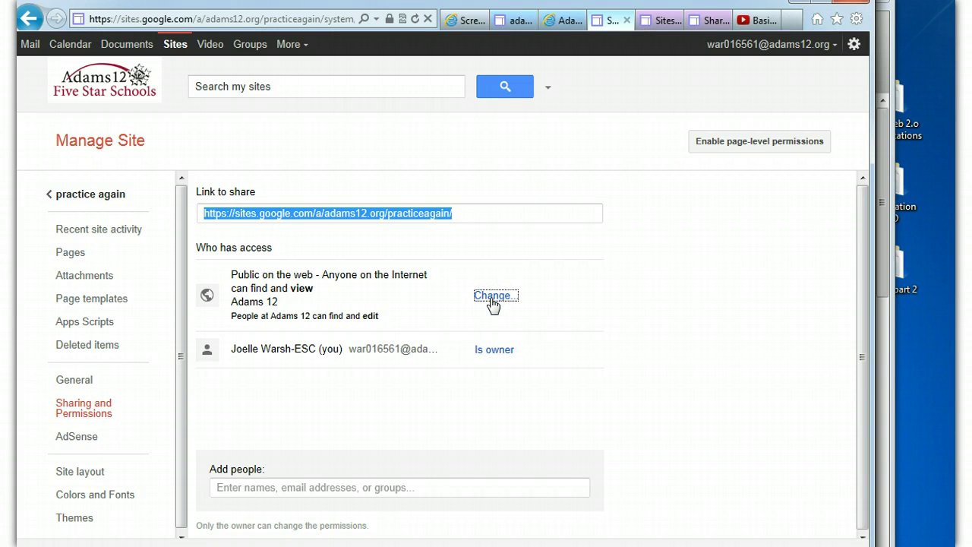
pyautogui.click(493, 298)
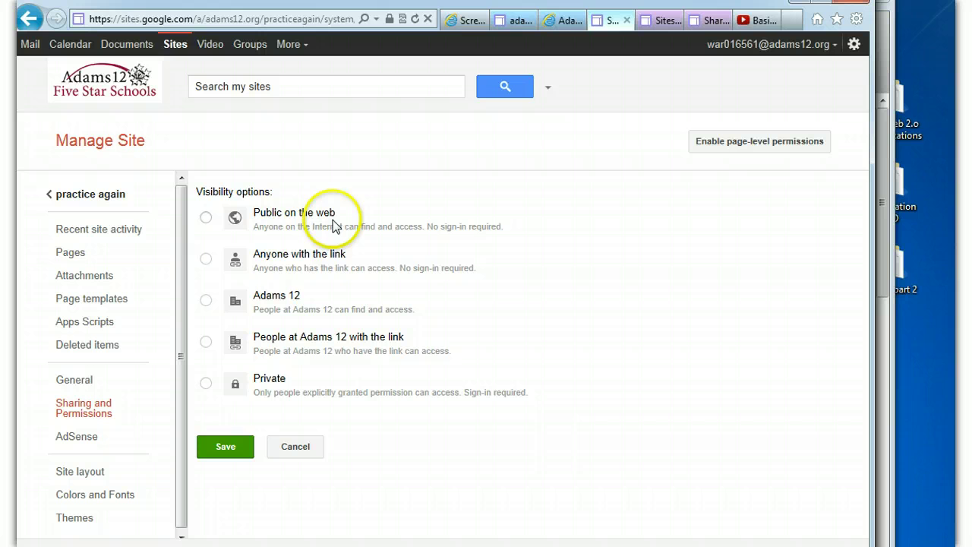
# Save the site's visibility as 'Anyone with the link'
pyautogui.click(206, 260)
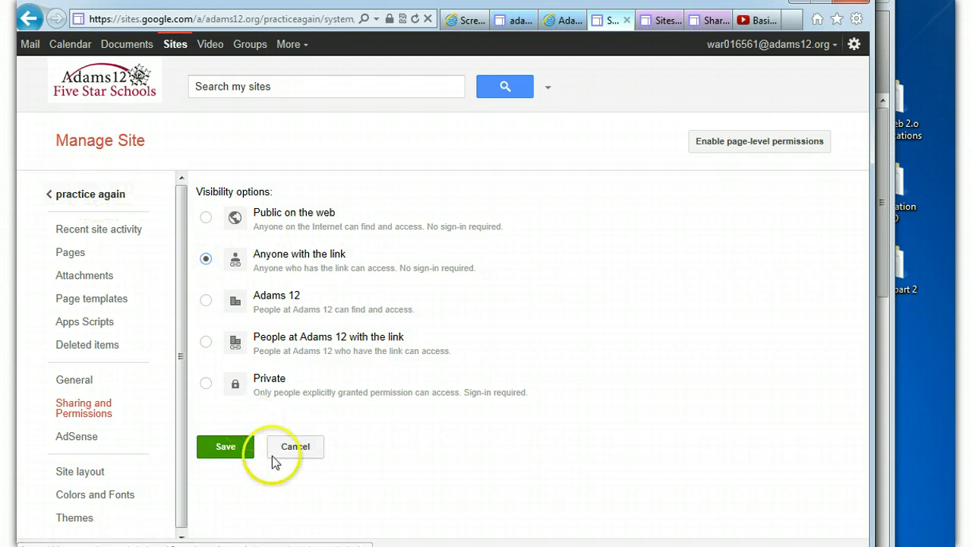
pyautogui.click(230, 447)
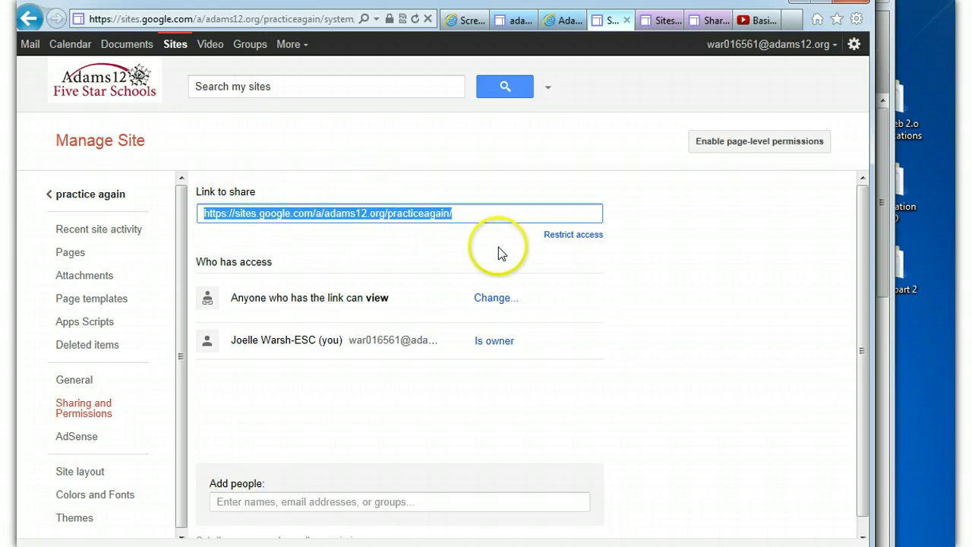
# Try the Adams 12, Adams 12 with link and Private options, then save Public on the web
pyautogui.click(499, 299)
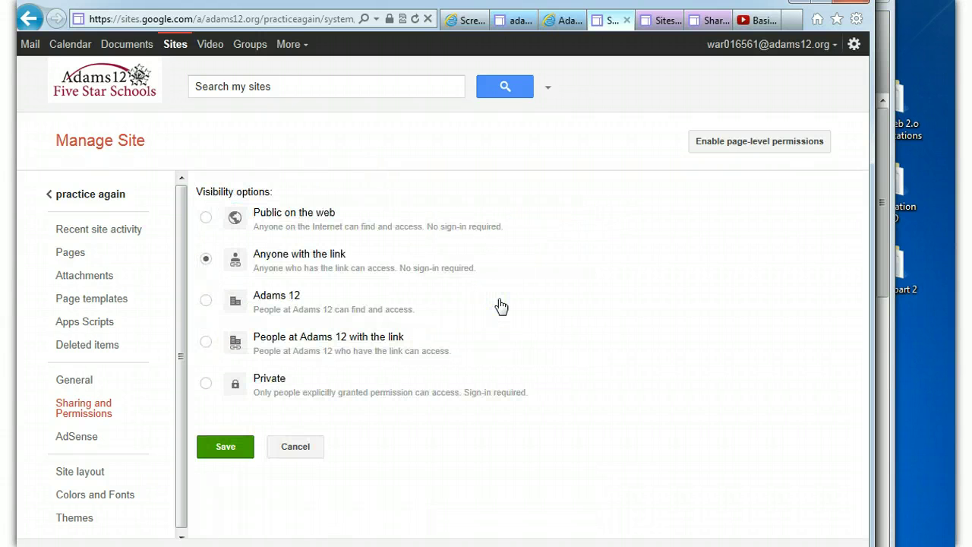
pyautogui.click(206, 301)
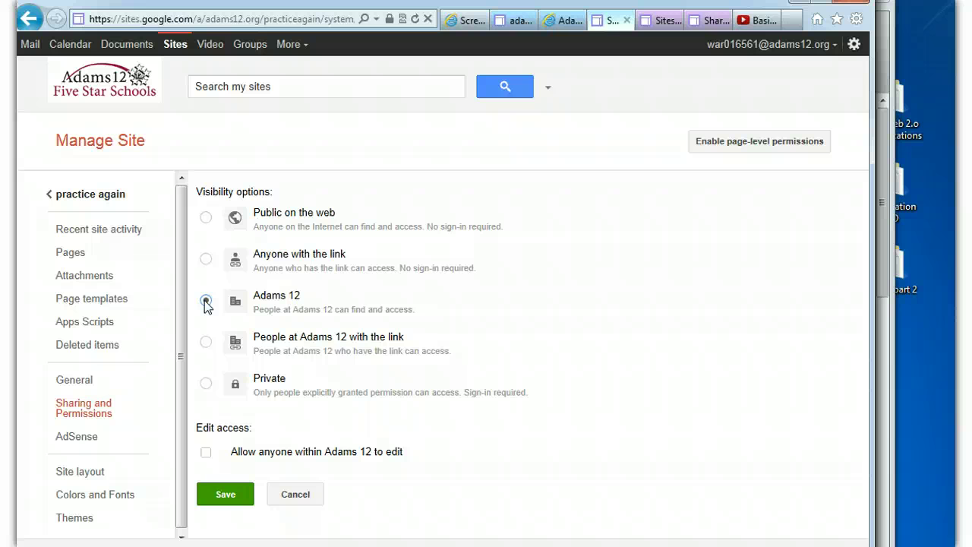
pyautogui.click(206, 342)
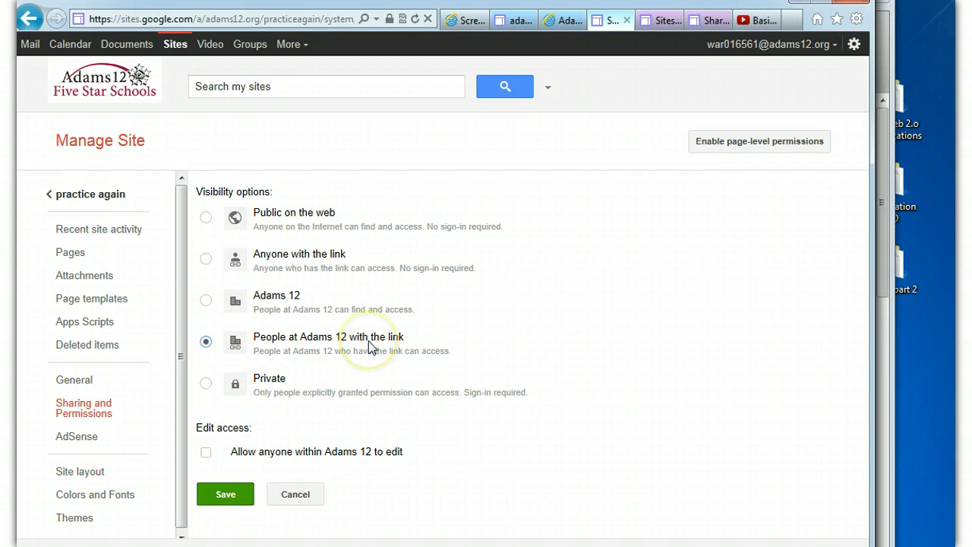
pyautogui.click(206, 384)
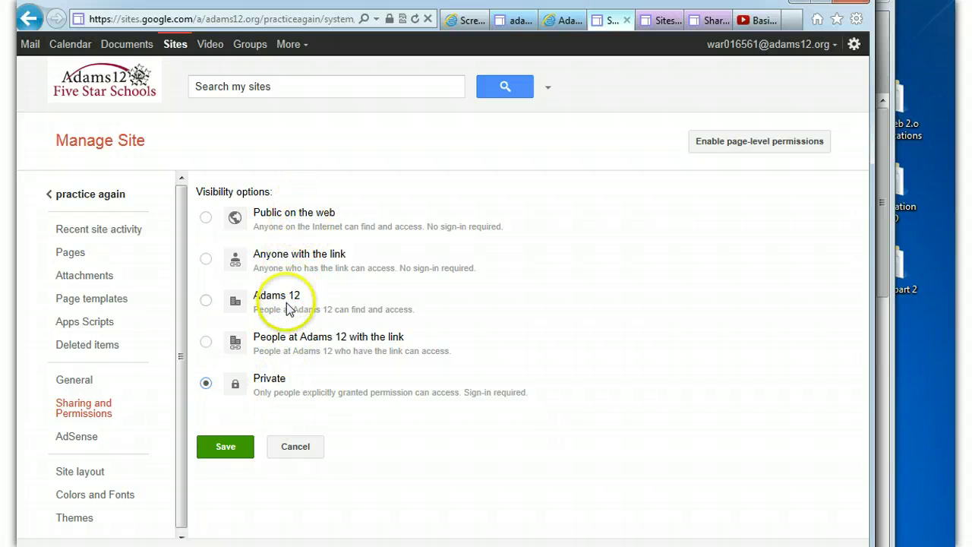
pyautogui.click(206, 219)
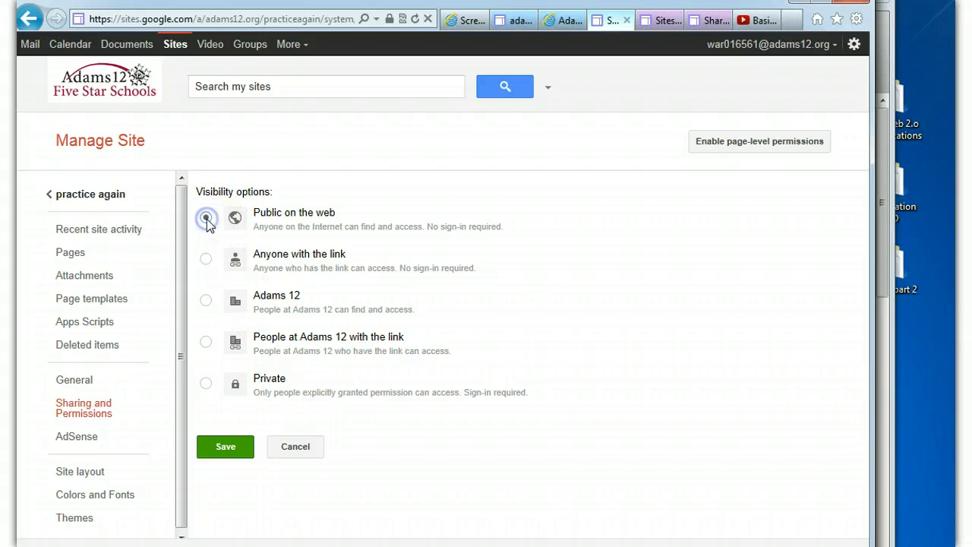
pyautogui.click(228, 447)
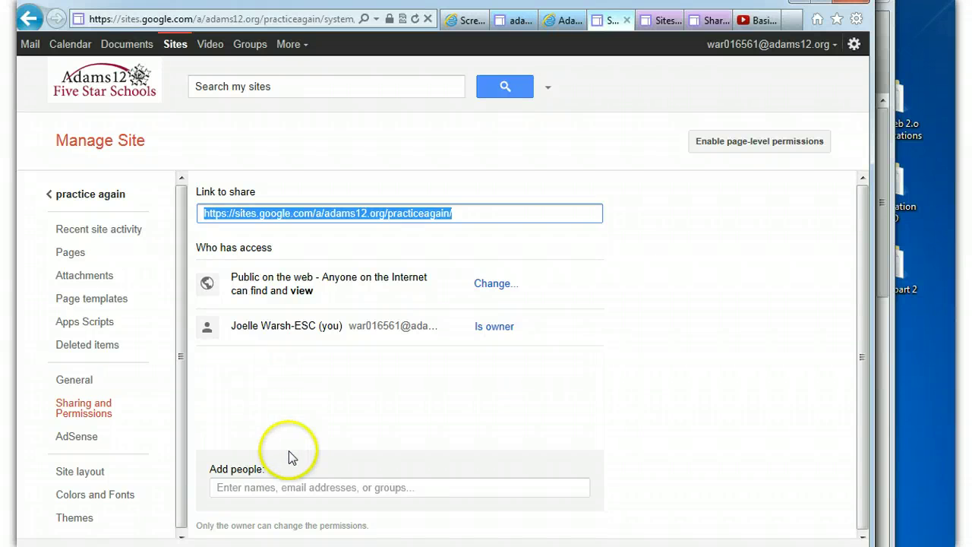
# Activate the Add people box at the bottom of the sharing page
pyautogui.click(244, 487)
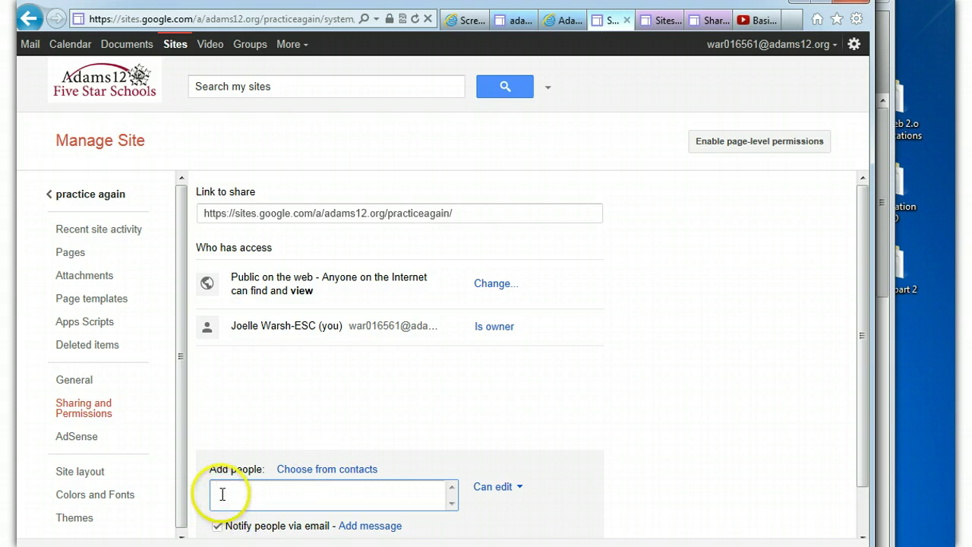
# Add two matching contacts and one typed e-mail address as invitees
pyautogui.write('Julie')
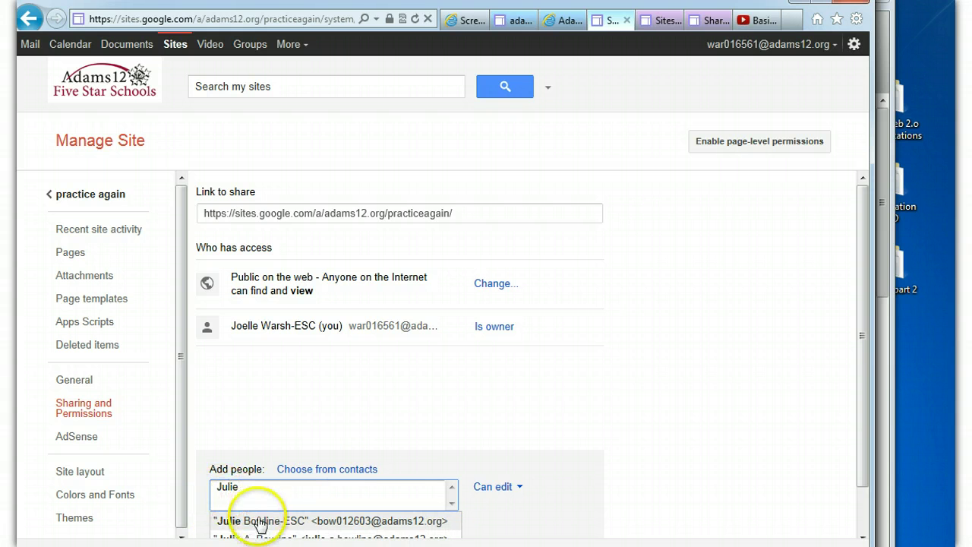
pyautogui.click(259, 522)
pyautogui.write('shel')
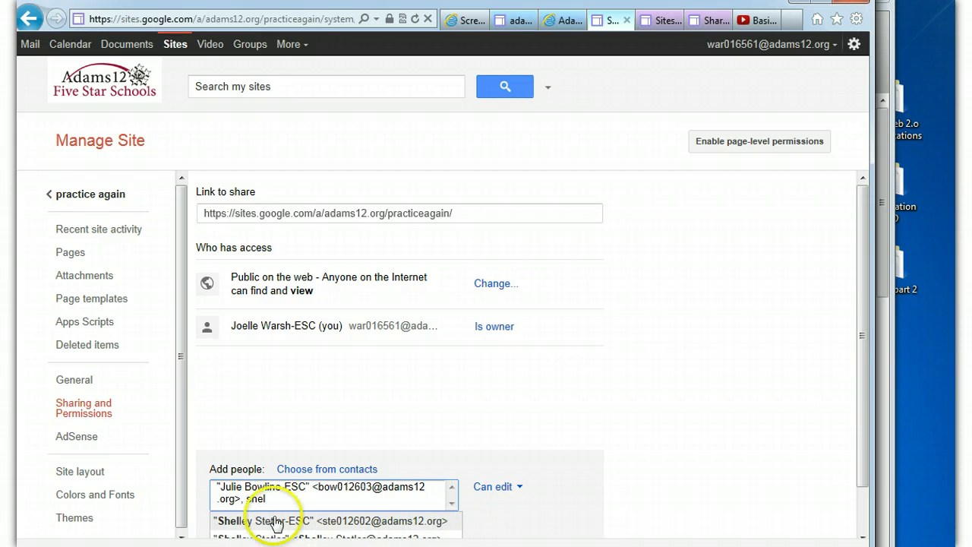
pyautogui.click(274, 522)
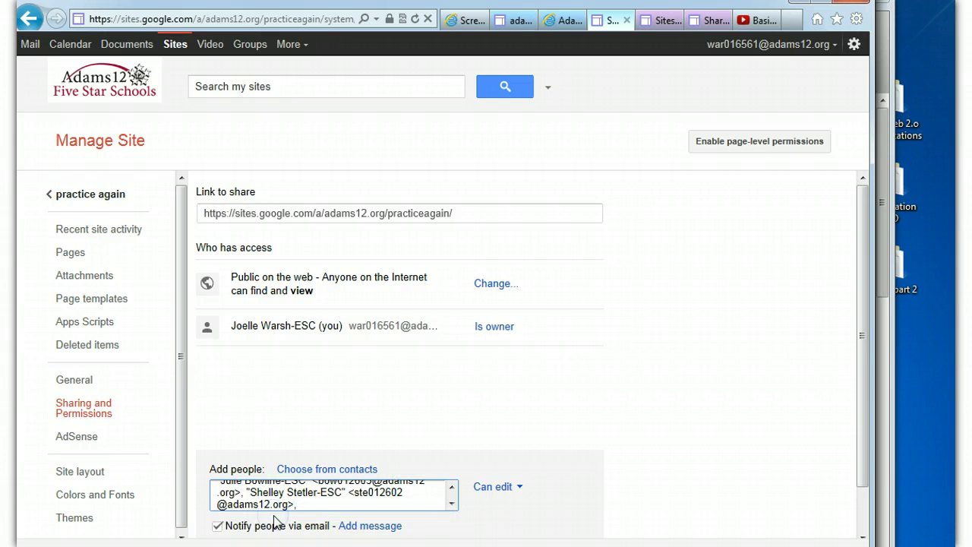
pyautogui.moveTo(866, 282); pyautogui.dragTo(863, 328)
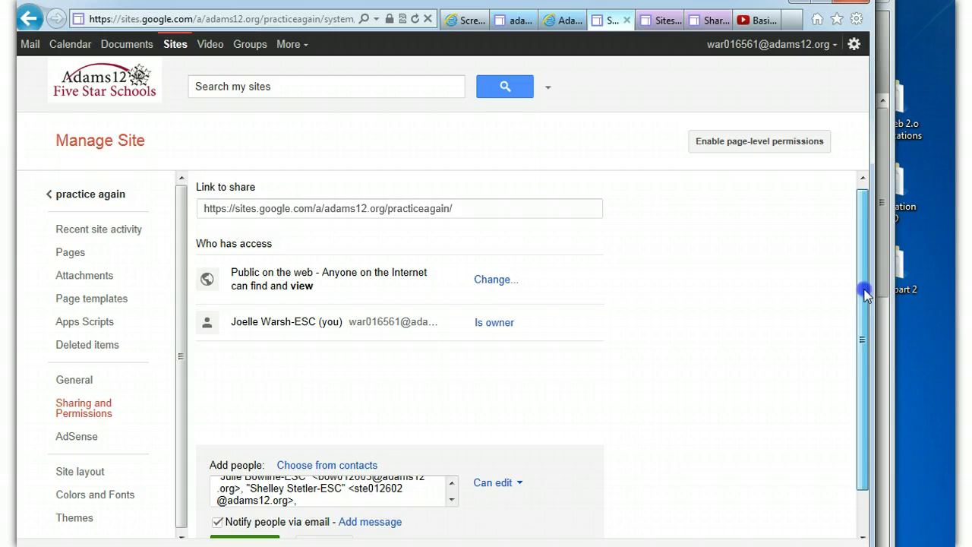
pyautogui.click(325, 451)
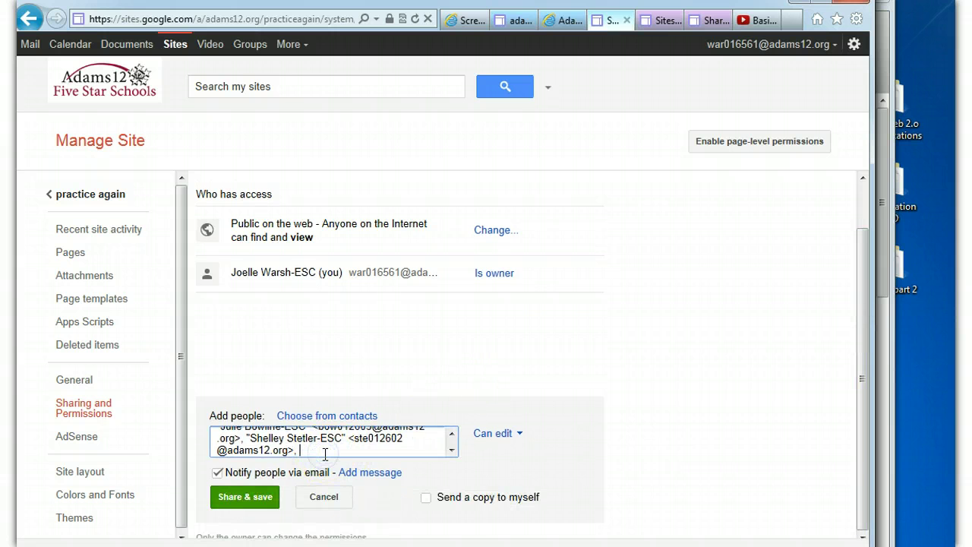
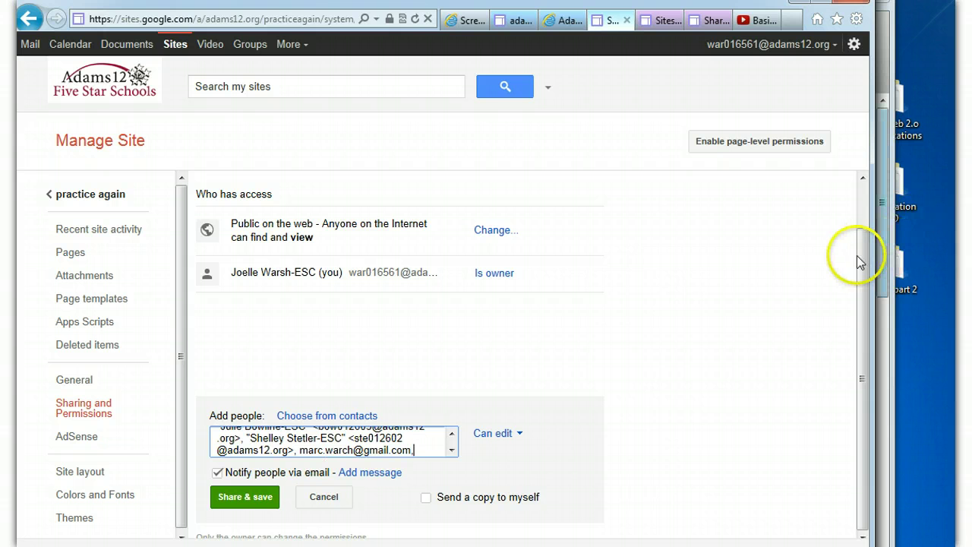
pyautogui.click(861, 304)
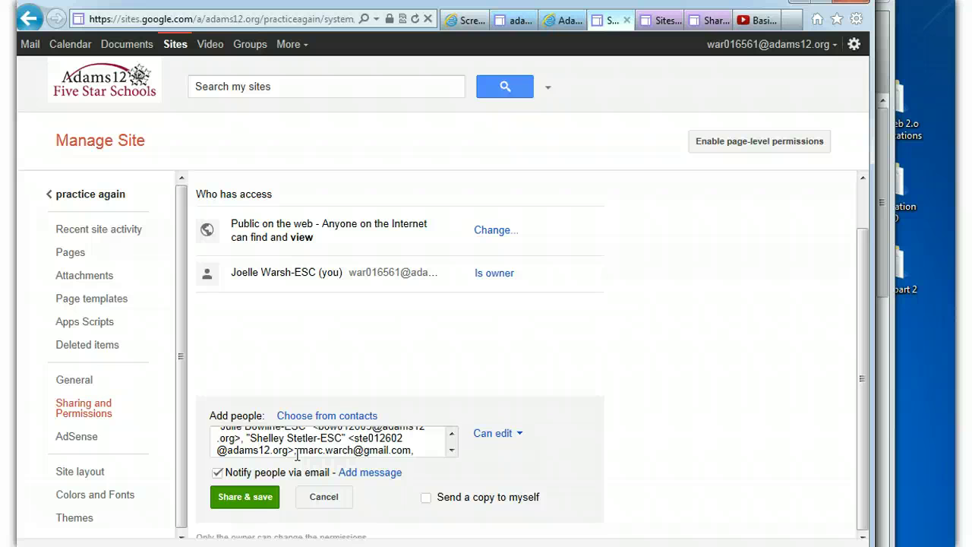
# Check the invitees' access level and leave it on Can edit
pyautogui.click(296, 454)
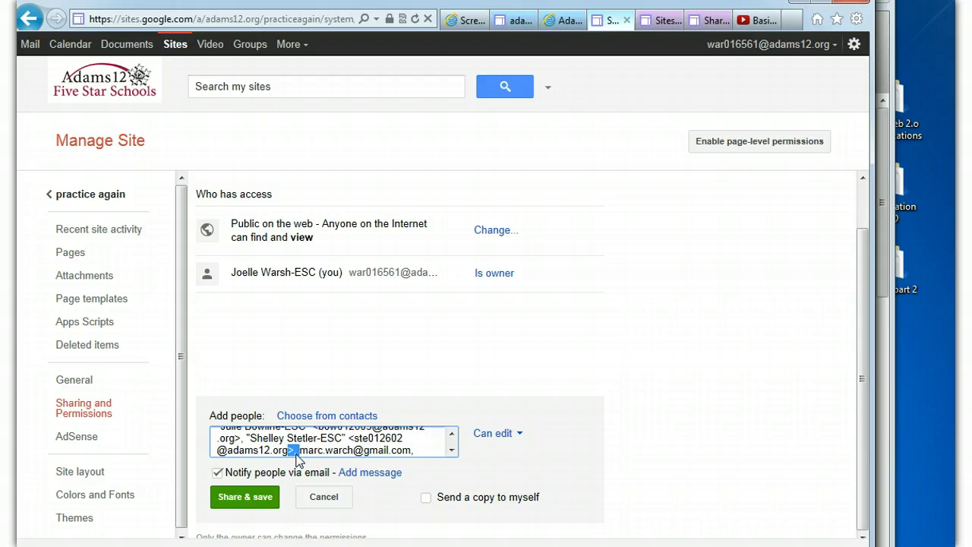
pyautogui.click(498, 440)
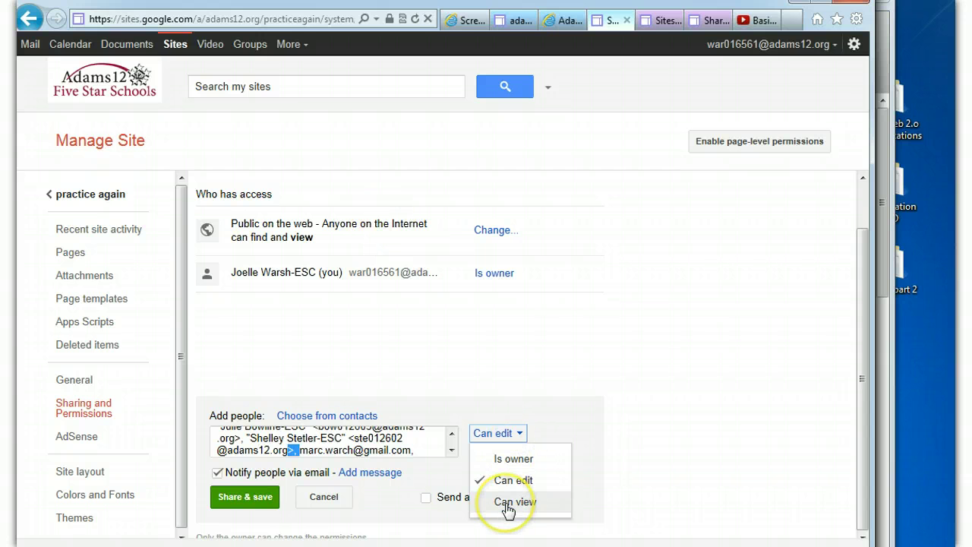
pyautogui.click(400, 504)
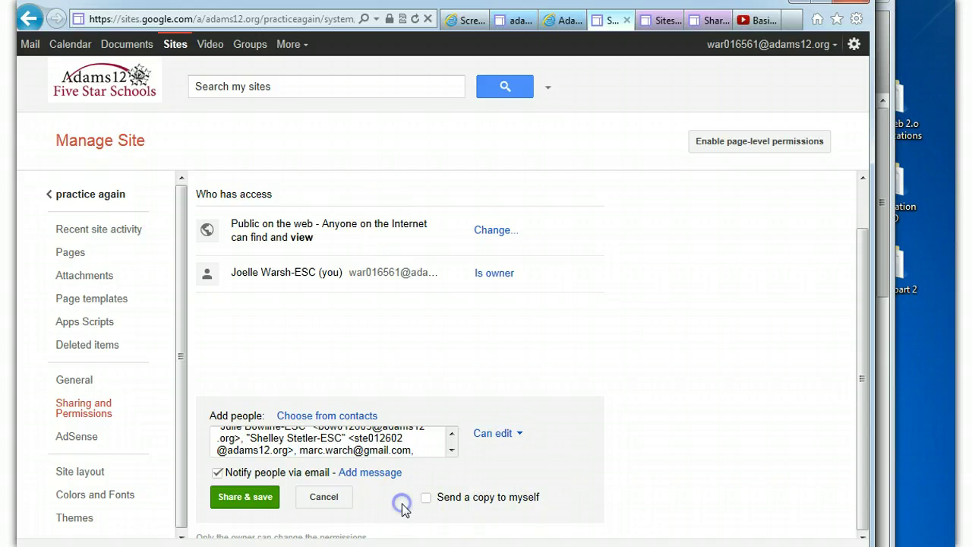
# Send the edit invitations with the note 'Yo have been invited to edit my site'
pyautogui.click(372, 471)
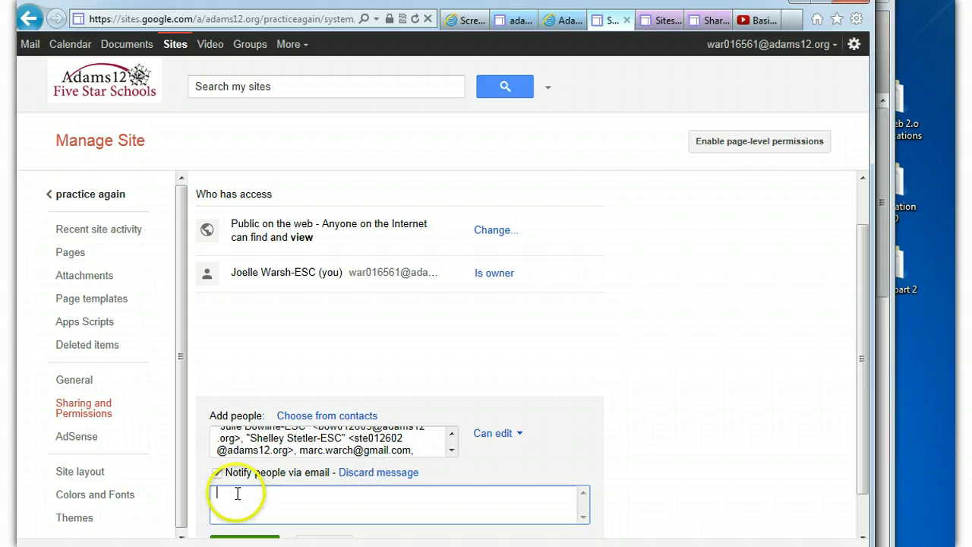
pyautogui.write('Yo have been invite')
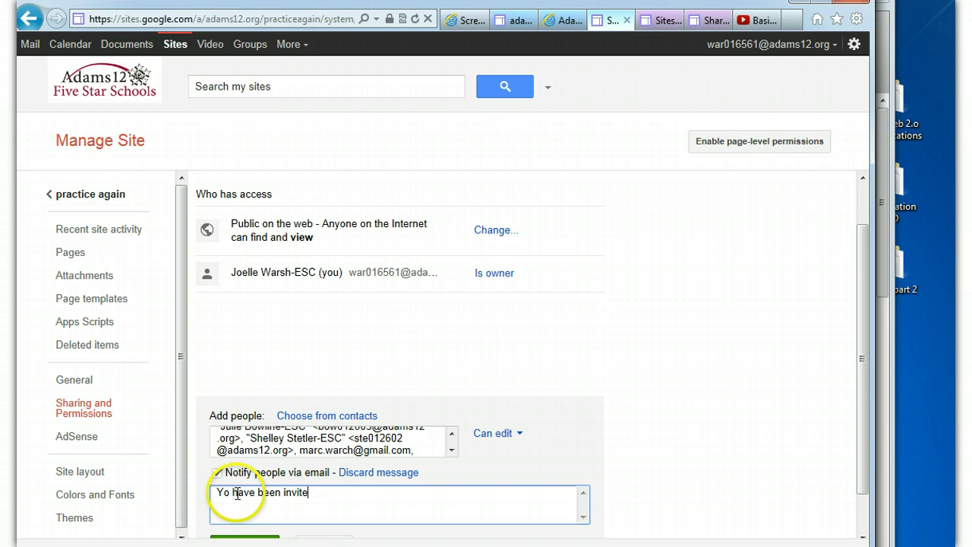
pyautogui.write('d to edit my site')
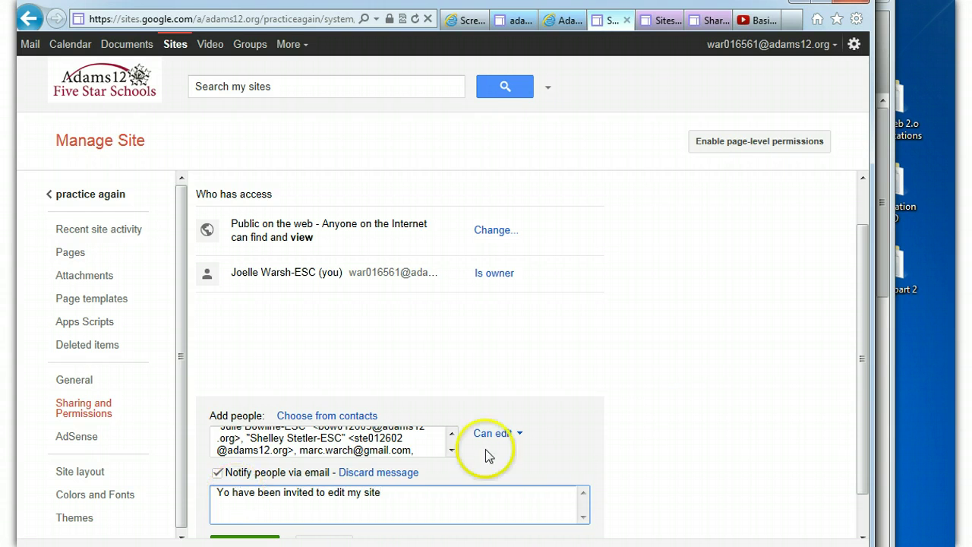
pyautogui.moveTo(861, 362); pyautogui.dragTo(862, 400)
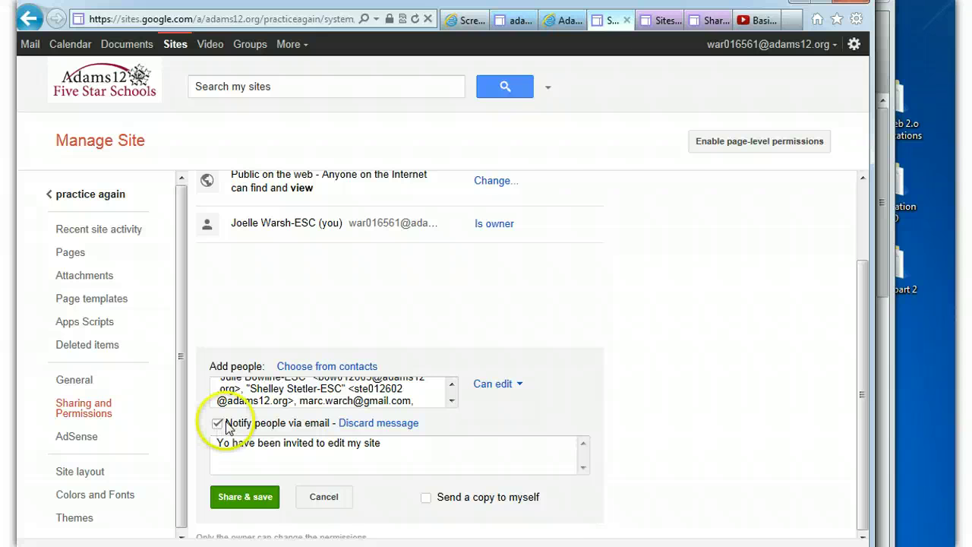
pyautogui.click(90, 194)
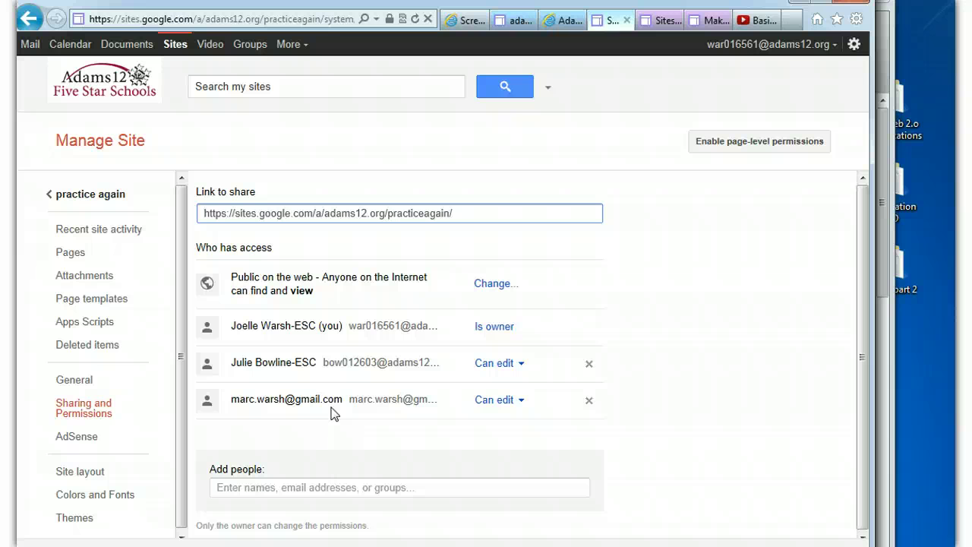
# Remove the first added editor from the access list and save the change
pyautogui.click(528, 368)
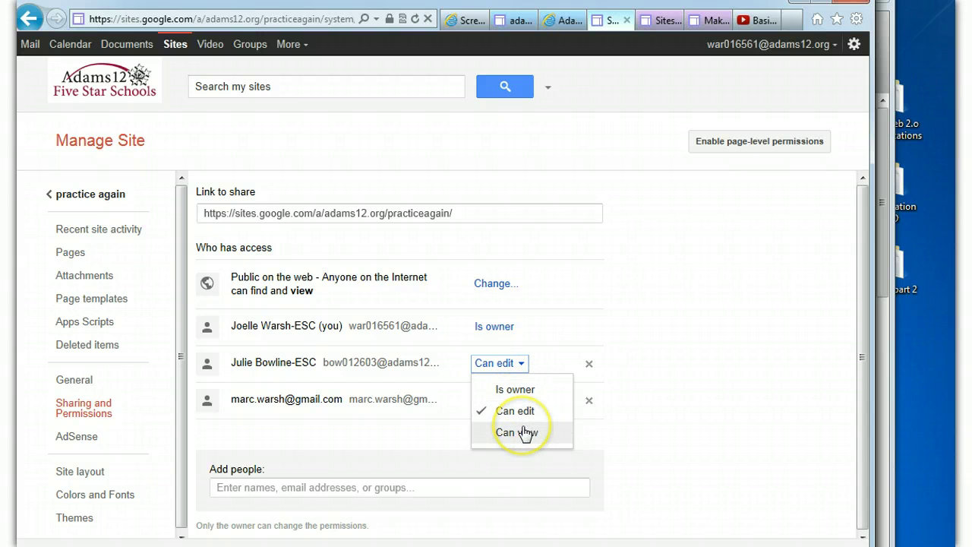
pyautogui.click(550, 362)
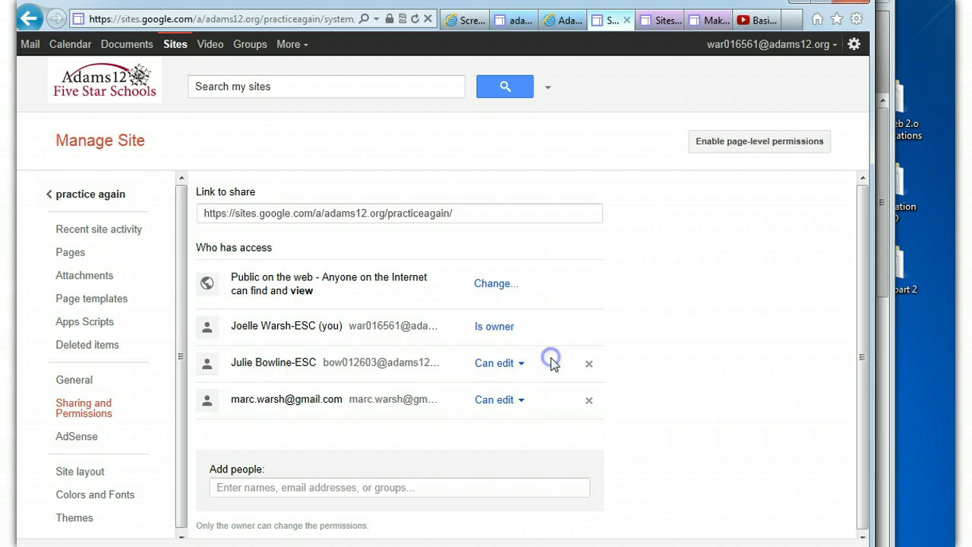
pyautogui.click(587, 365)
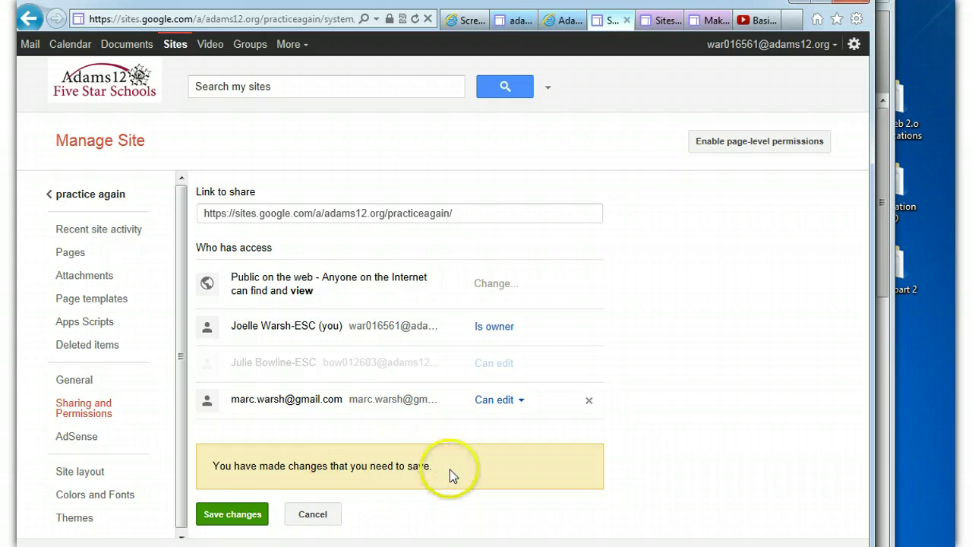
pyautogui.click(240, 515)
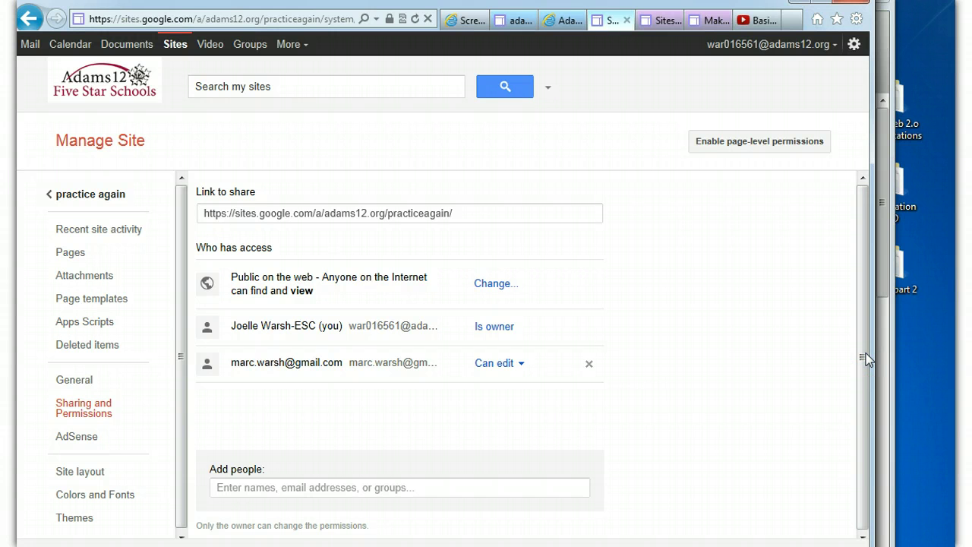
pyautogui.moveTo(868, 359); pyautogui.dragTo(866, 359)
pyautogui.click(342, 480)
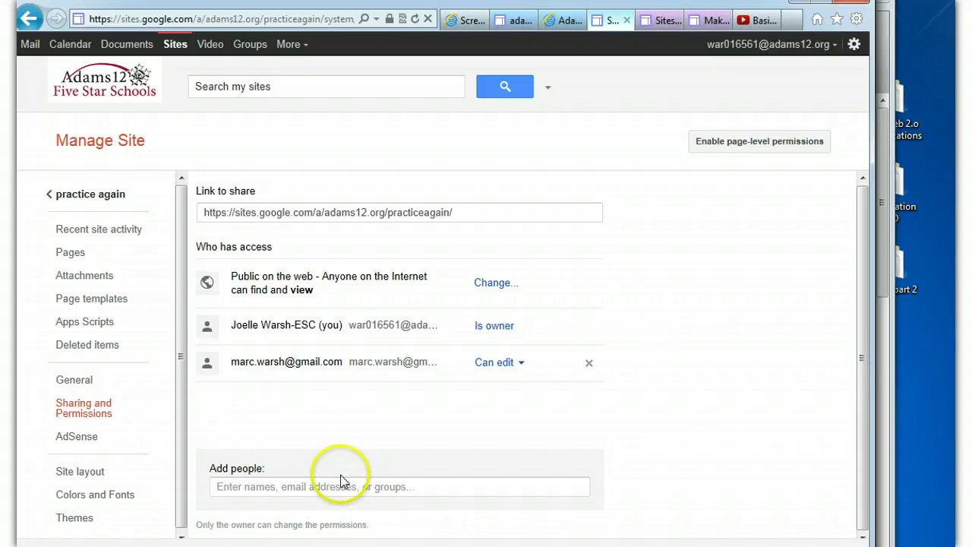
pyautogui.write('bt')
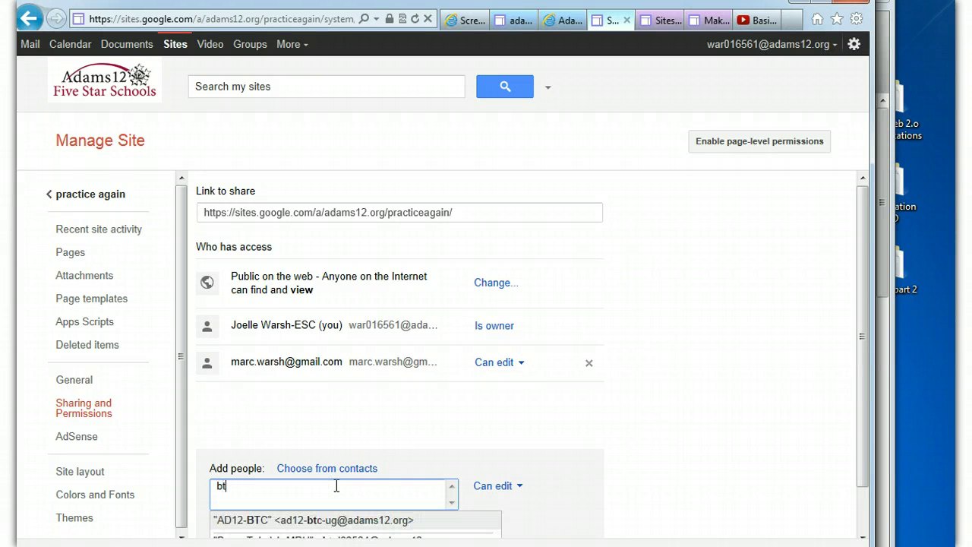
pyautogui.moveTo(863, 373); pyautogui.dragTo(866, 412)
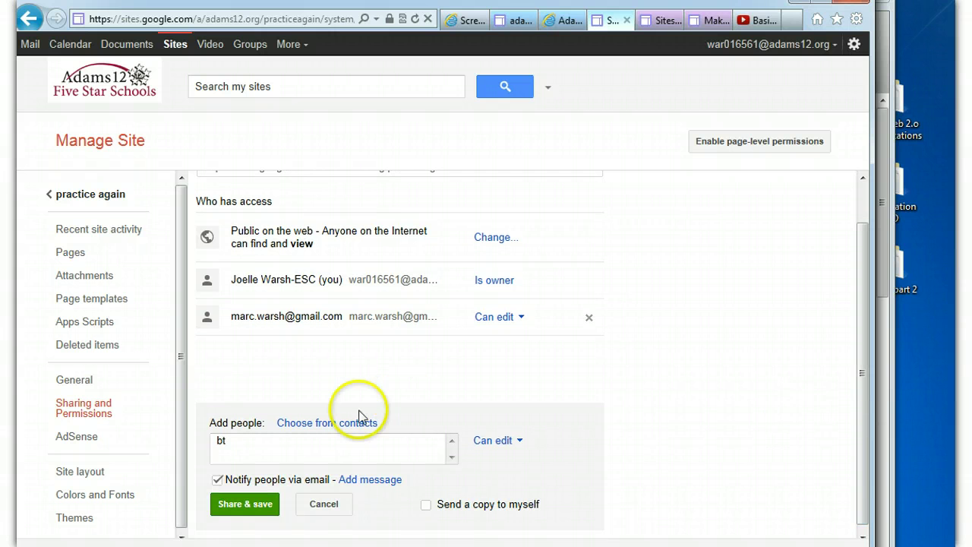
pyautogui.click(273, 447)
pyautogui.write('c')
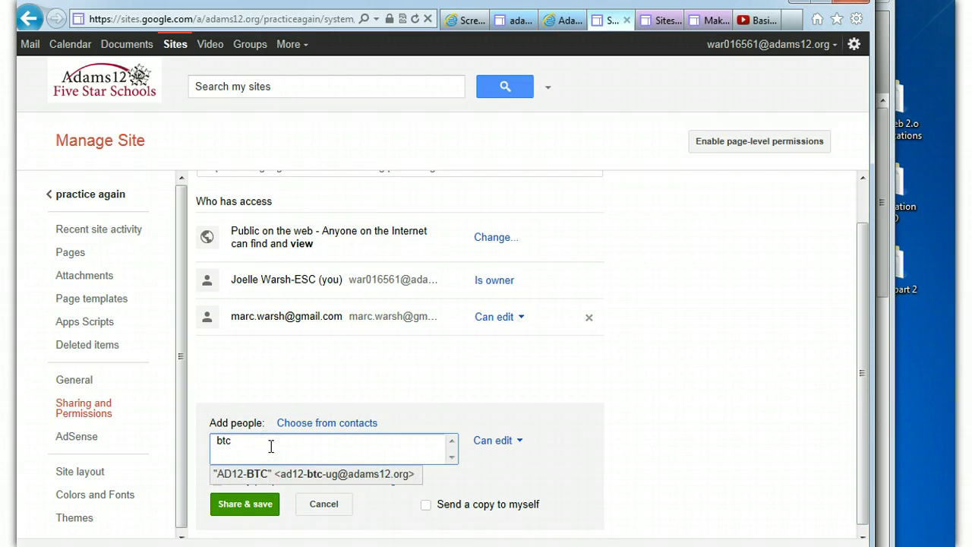
pyautogui.click(243, 475)
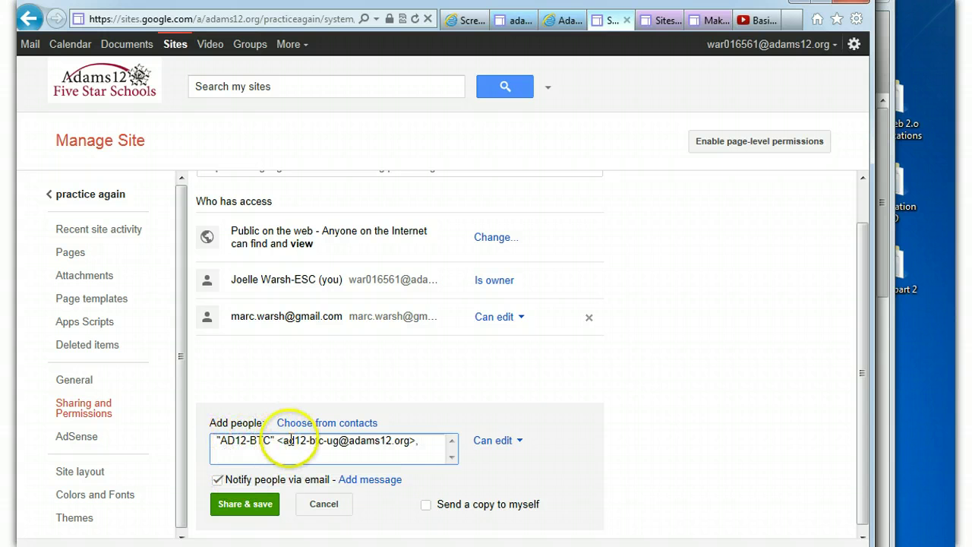
pyautogui.click(498, 441)
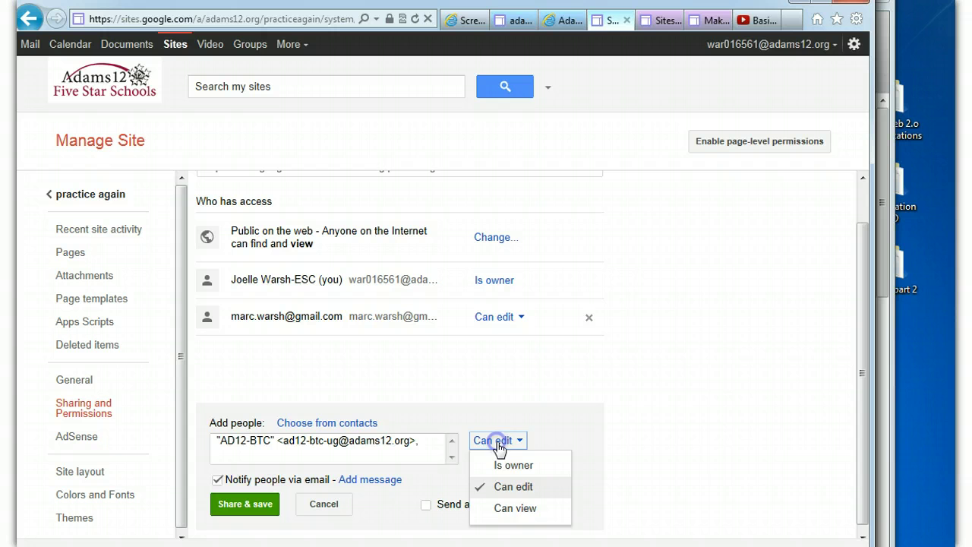
pyautogui.click(508, 510)
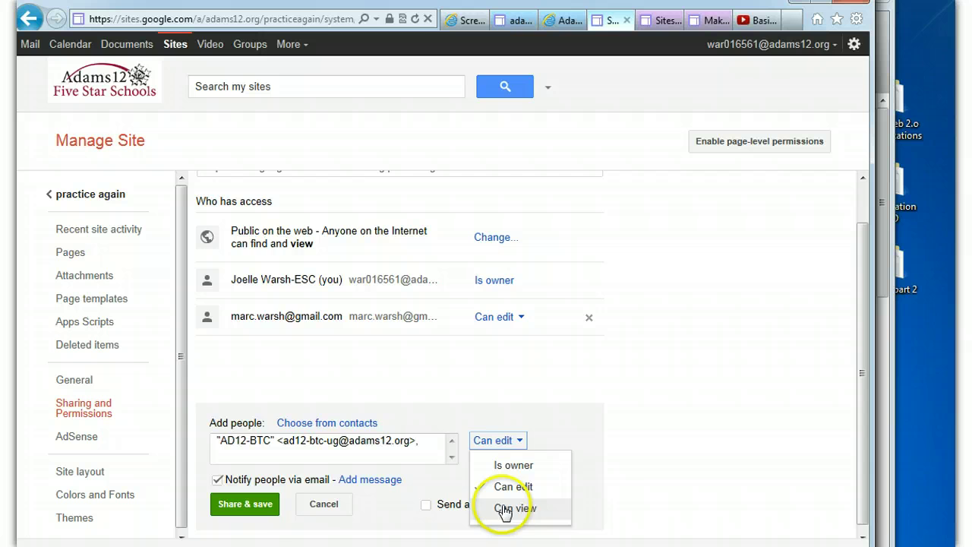
pyautogui.click(324, 503)
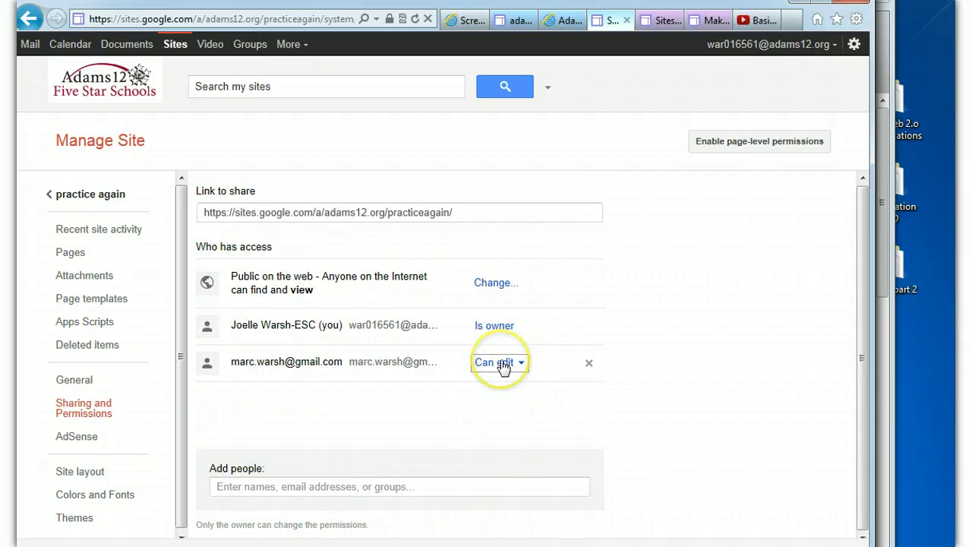
# Start removing the remaining editor, then cancel so they keep edit access
pyautogui.click(588, 363)
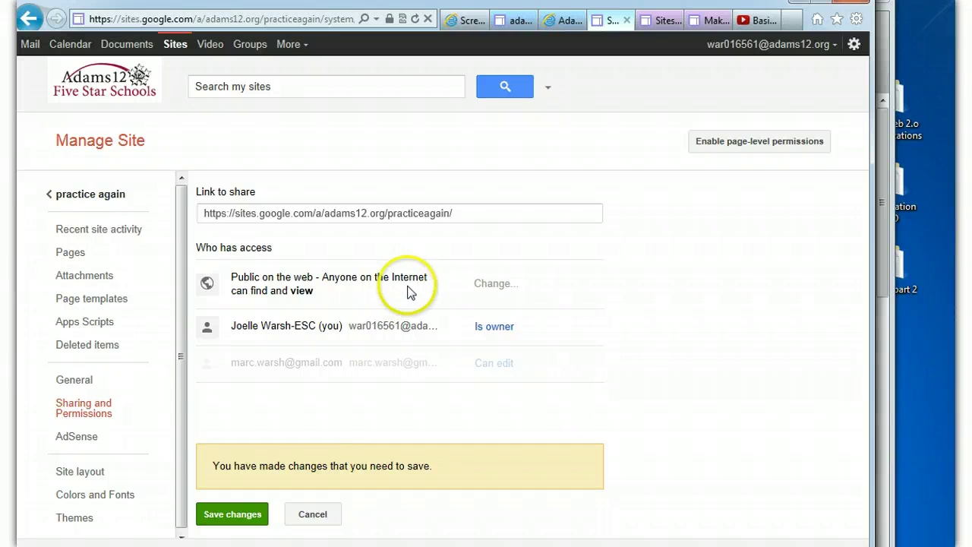
pyautogui.click(490, 284)
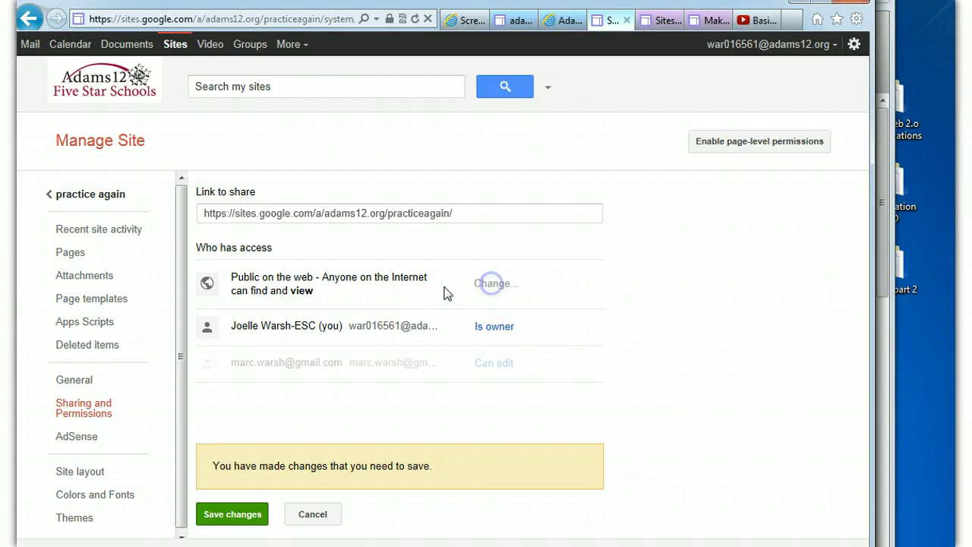
pyautogui.click(301, 289)
pyautogui.click(311, 524)
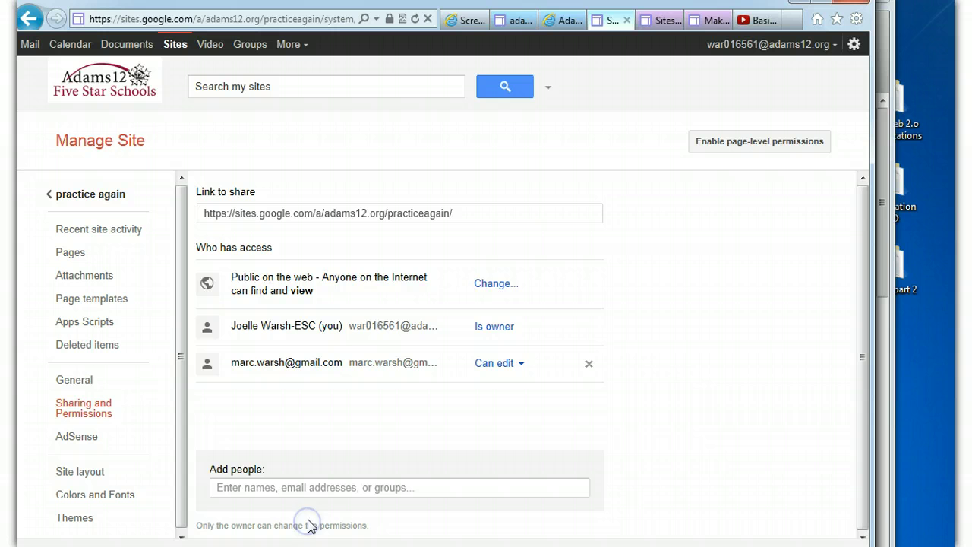
pyautogui.click(497, 283)
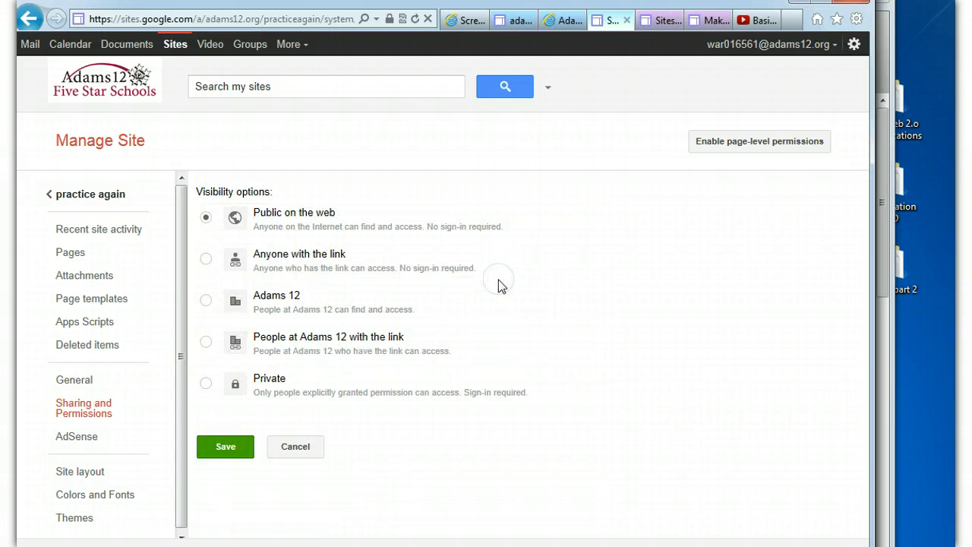